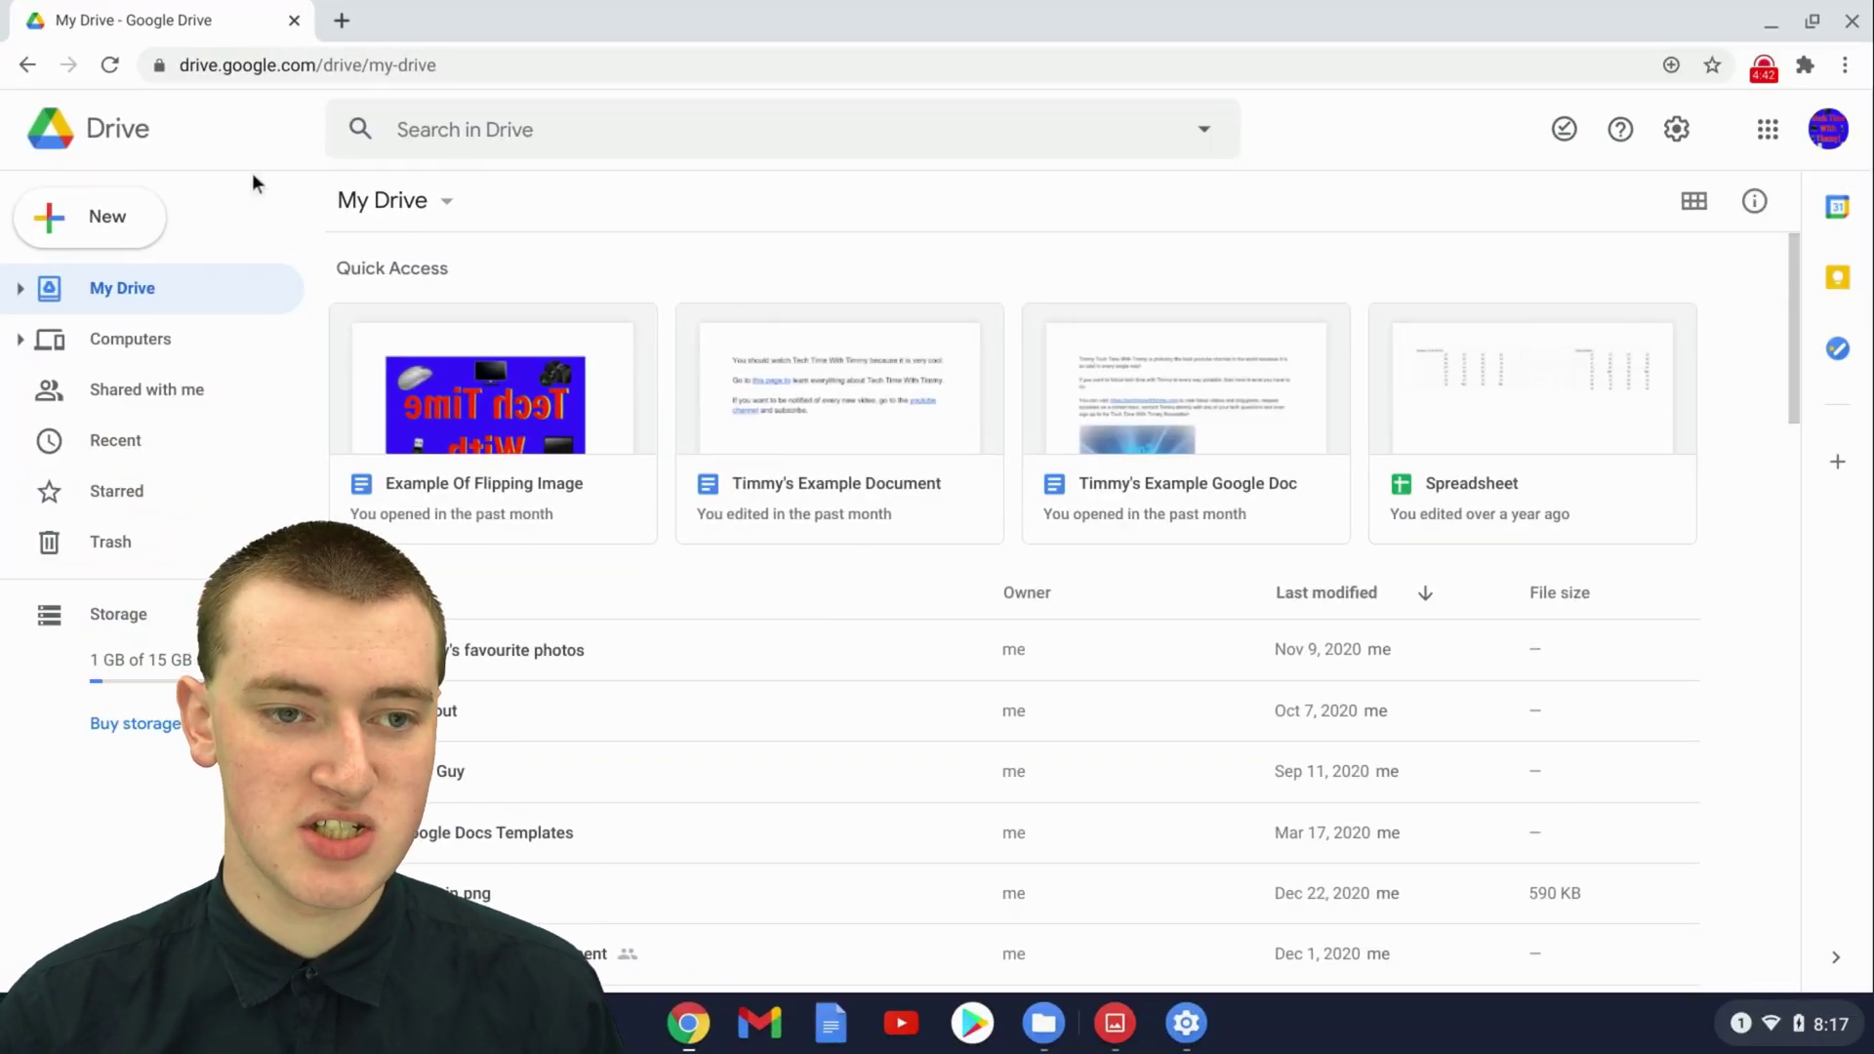
# Move Penguin.png from My Drive to the trash.
pyautogui.scroll(-3, 639, 377)
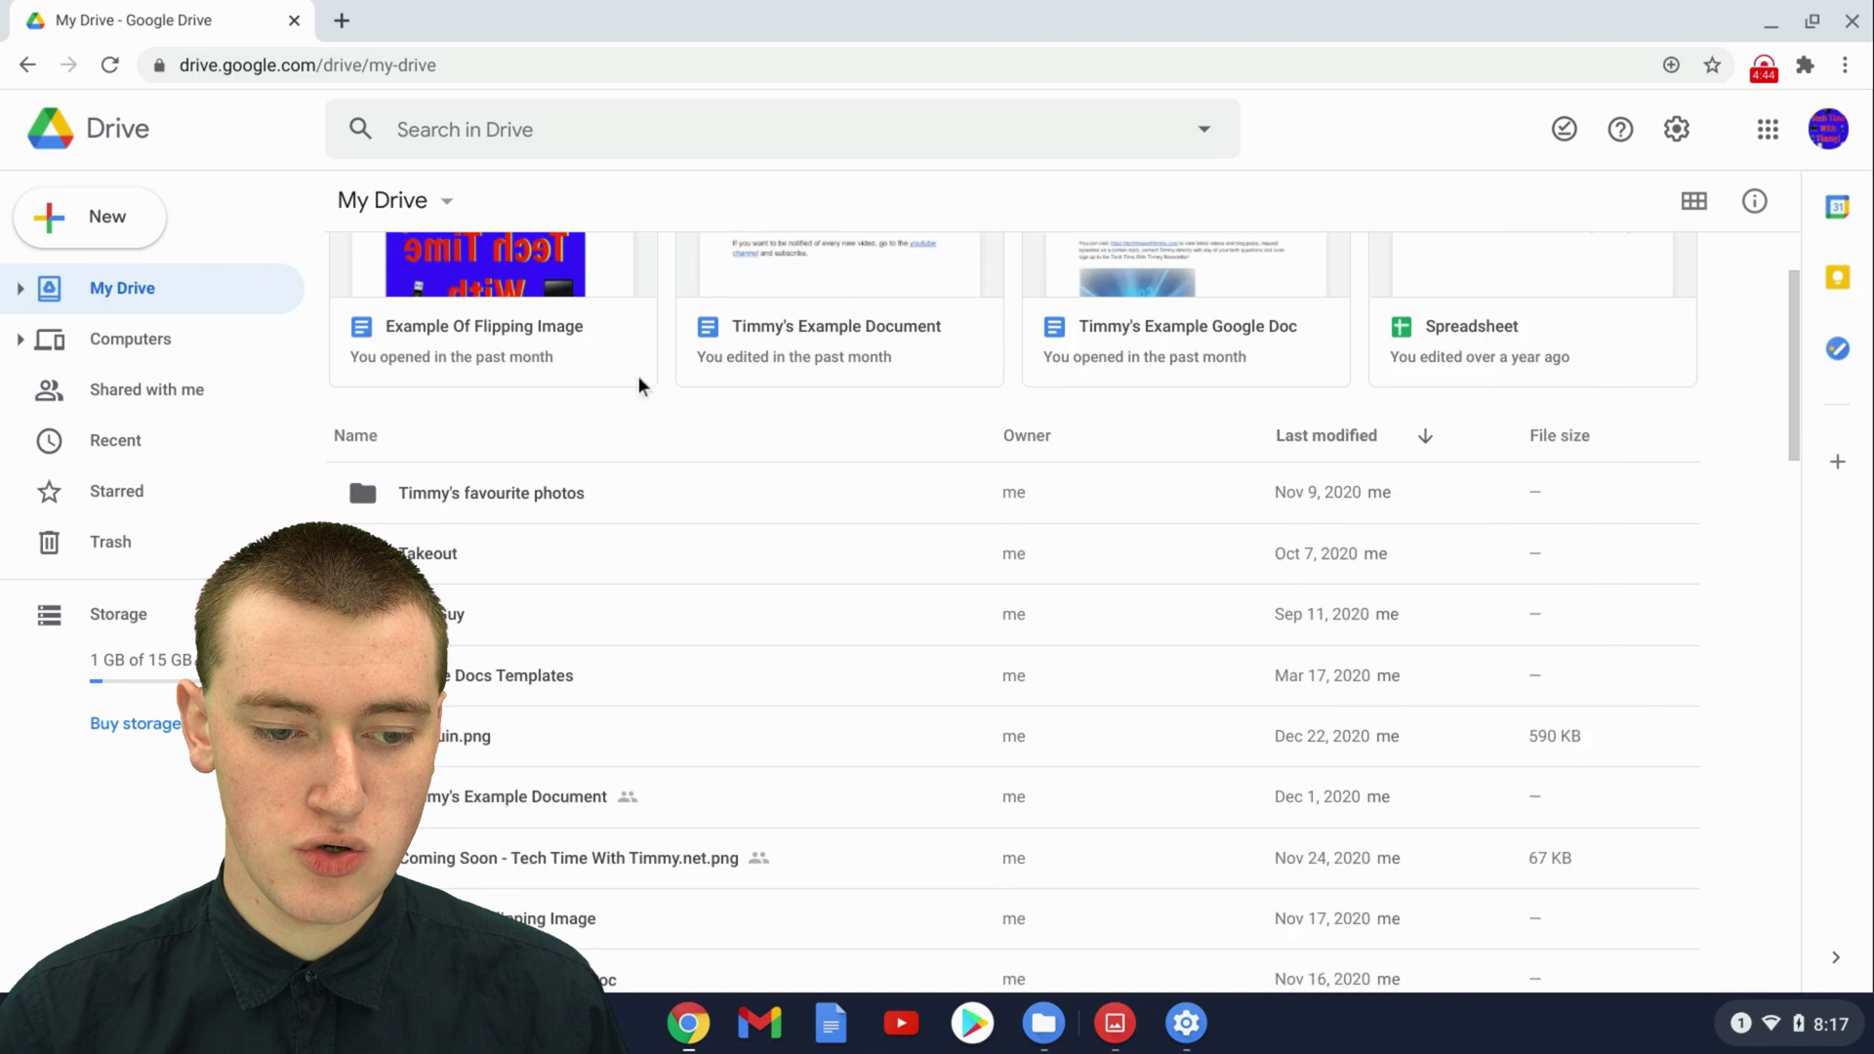
pyautogui.scroll(-2, 639, 376)
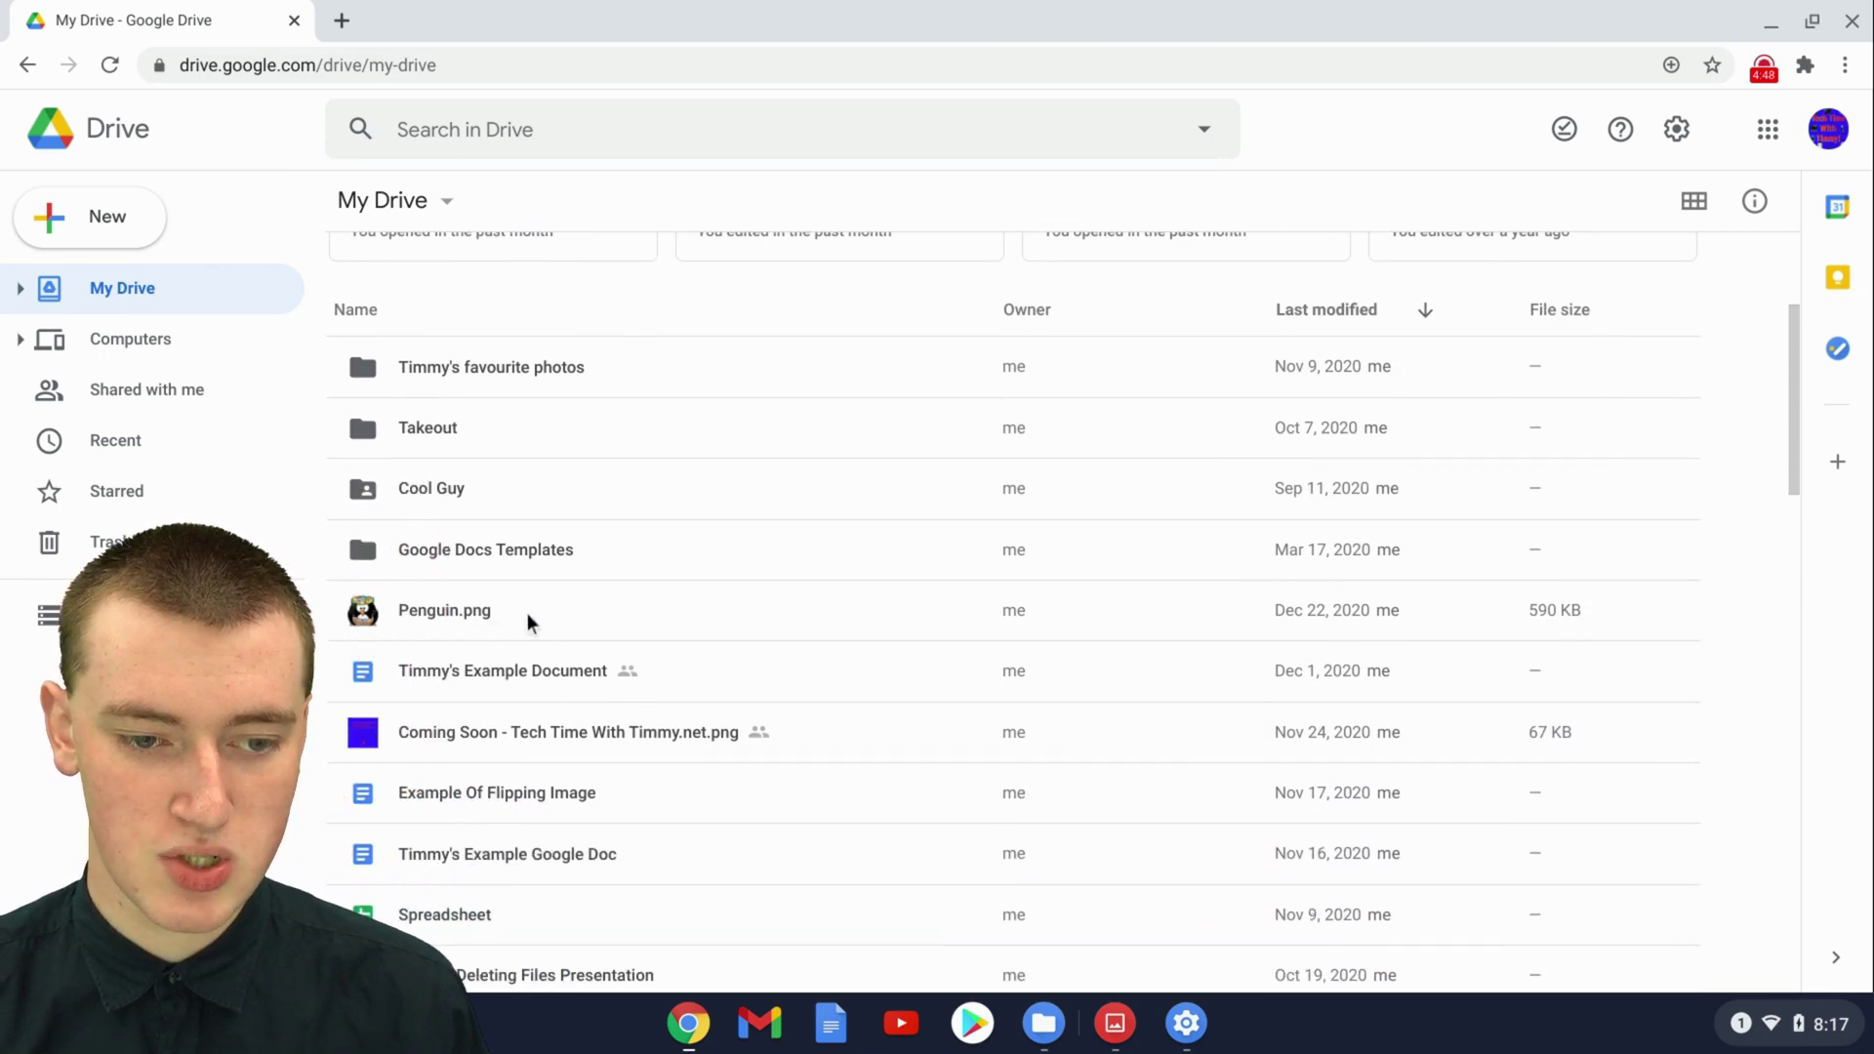
pyautogui.click(609, 619)
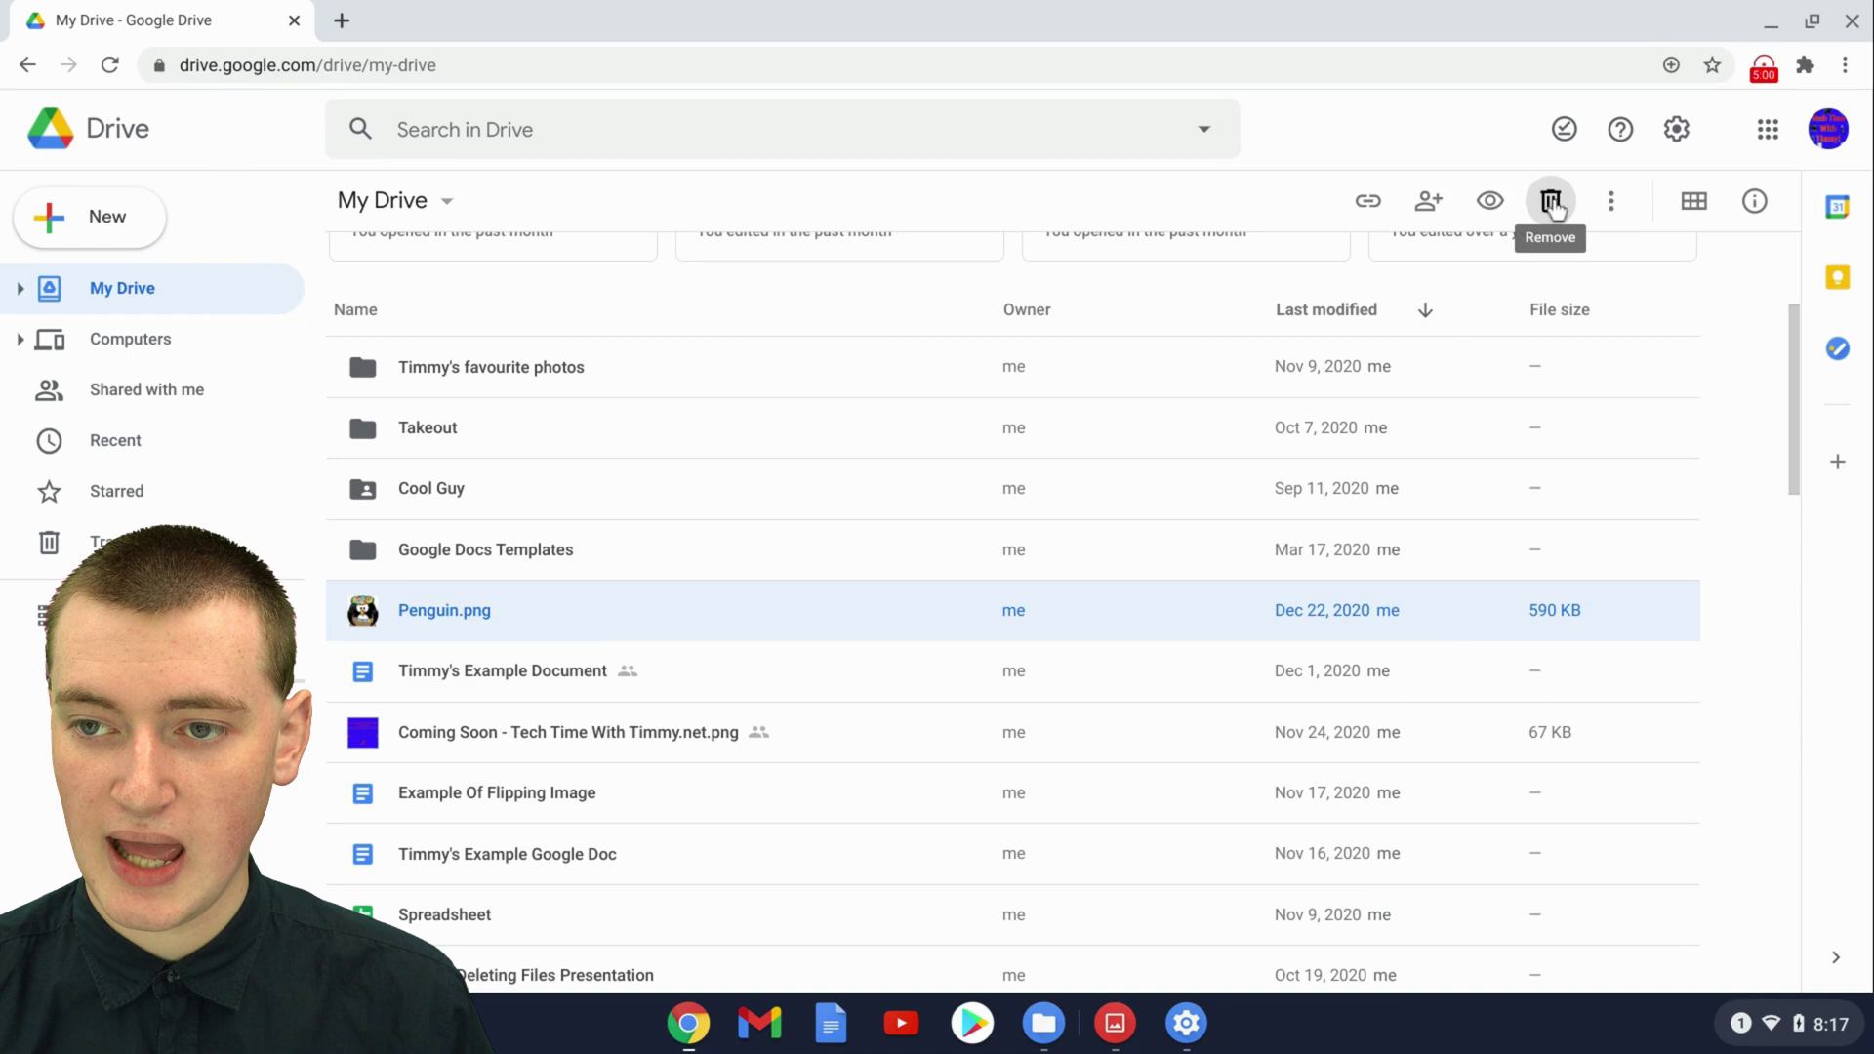
pyautogui.click(1552, 202)
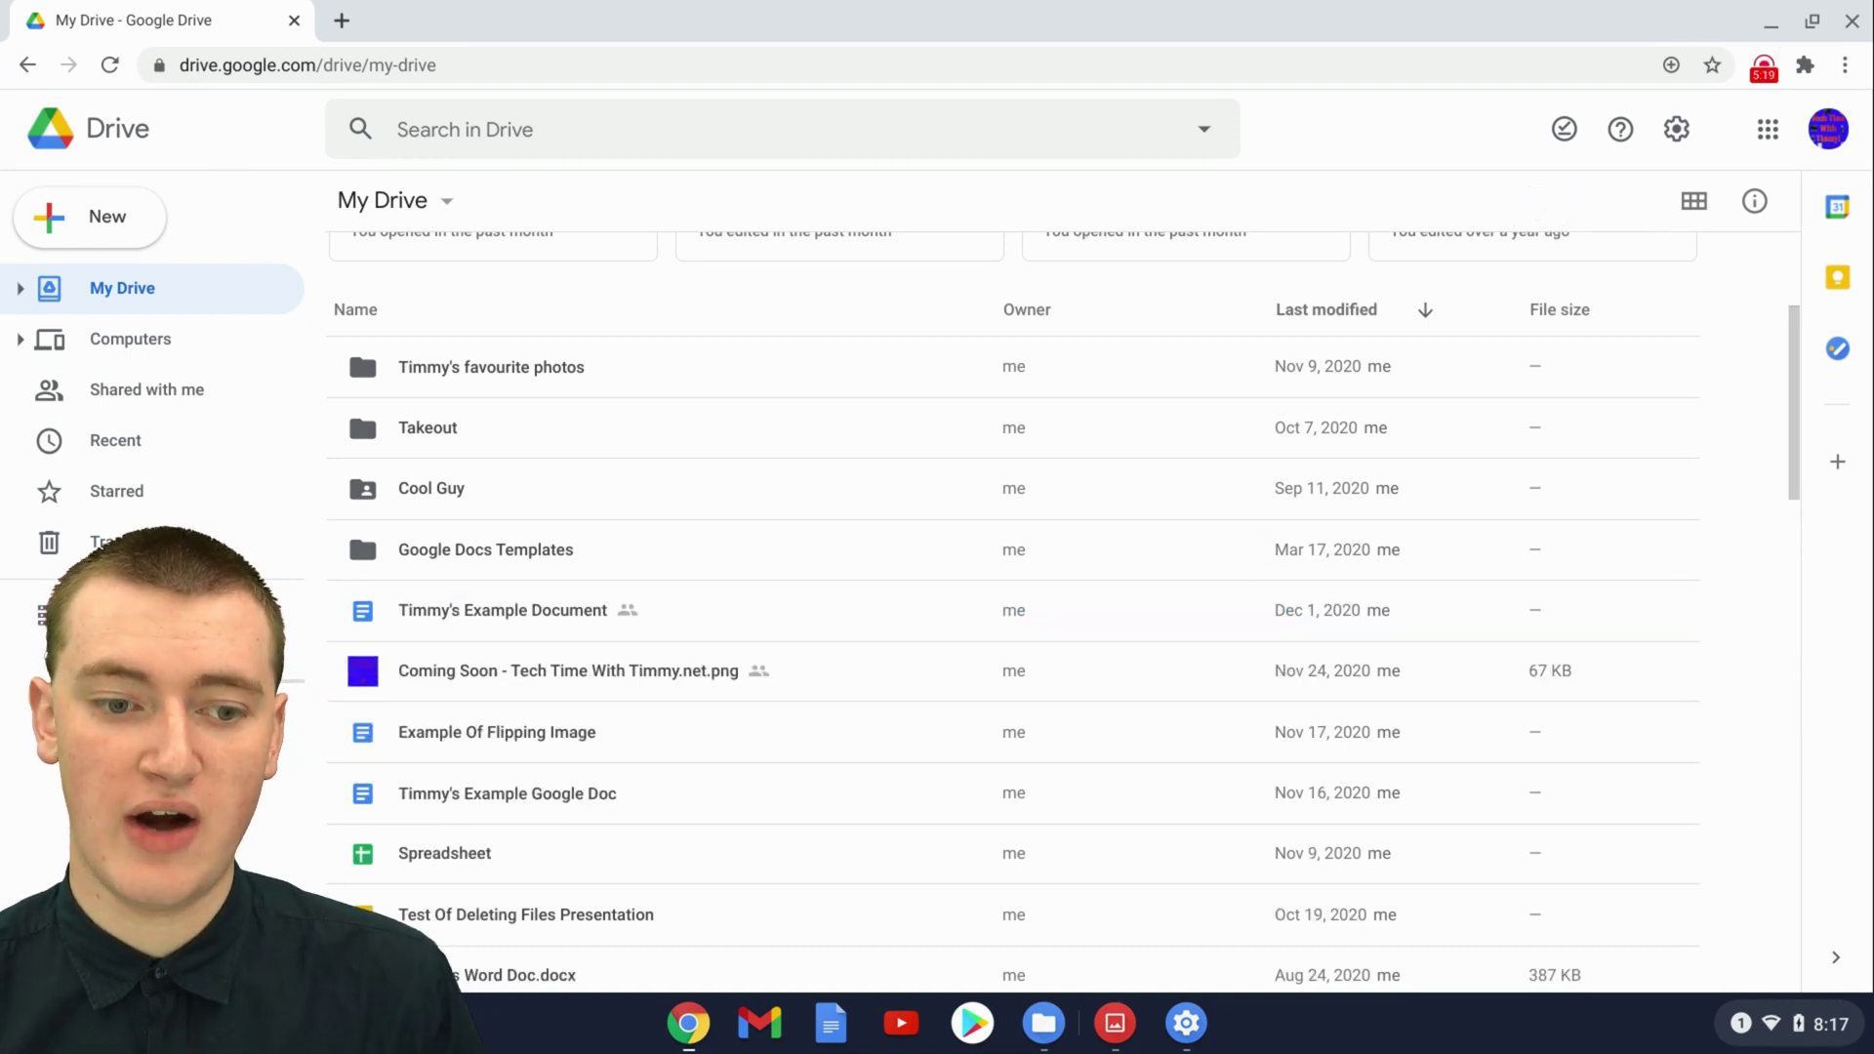
# Move 'Coming Soon - Tech Time With Timmy.net.png' to the trash.
pyautogui.click(777, 679)
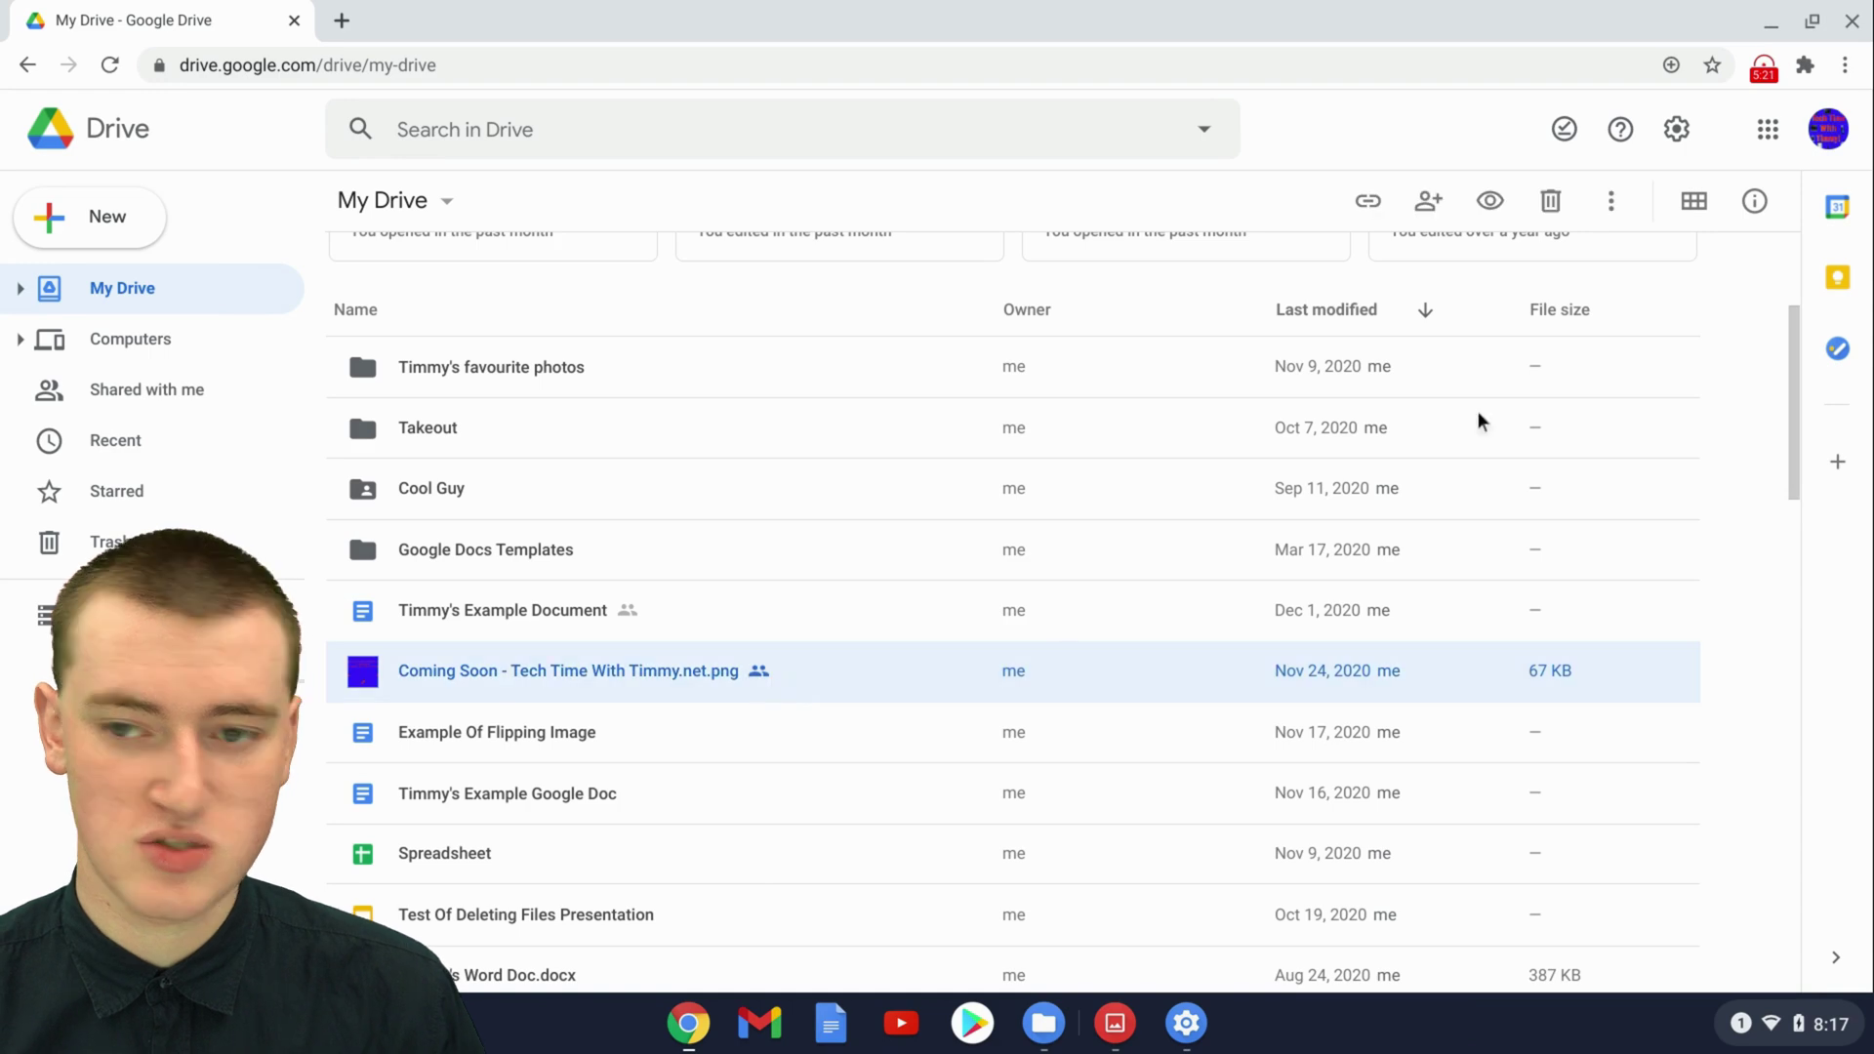
pyautogui.click(1550, 203)
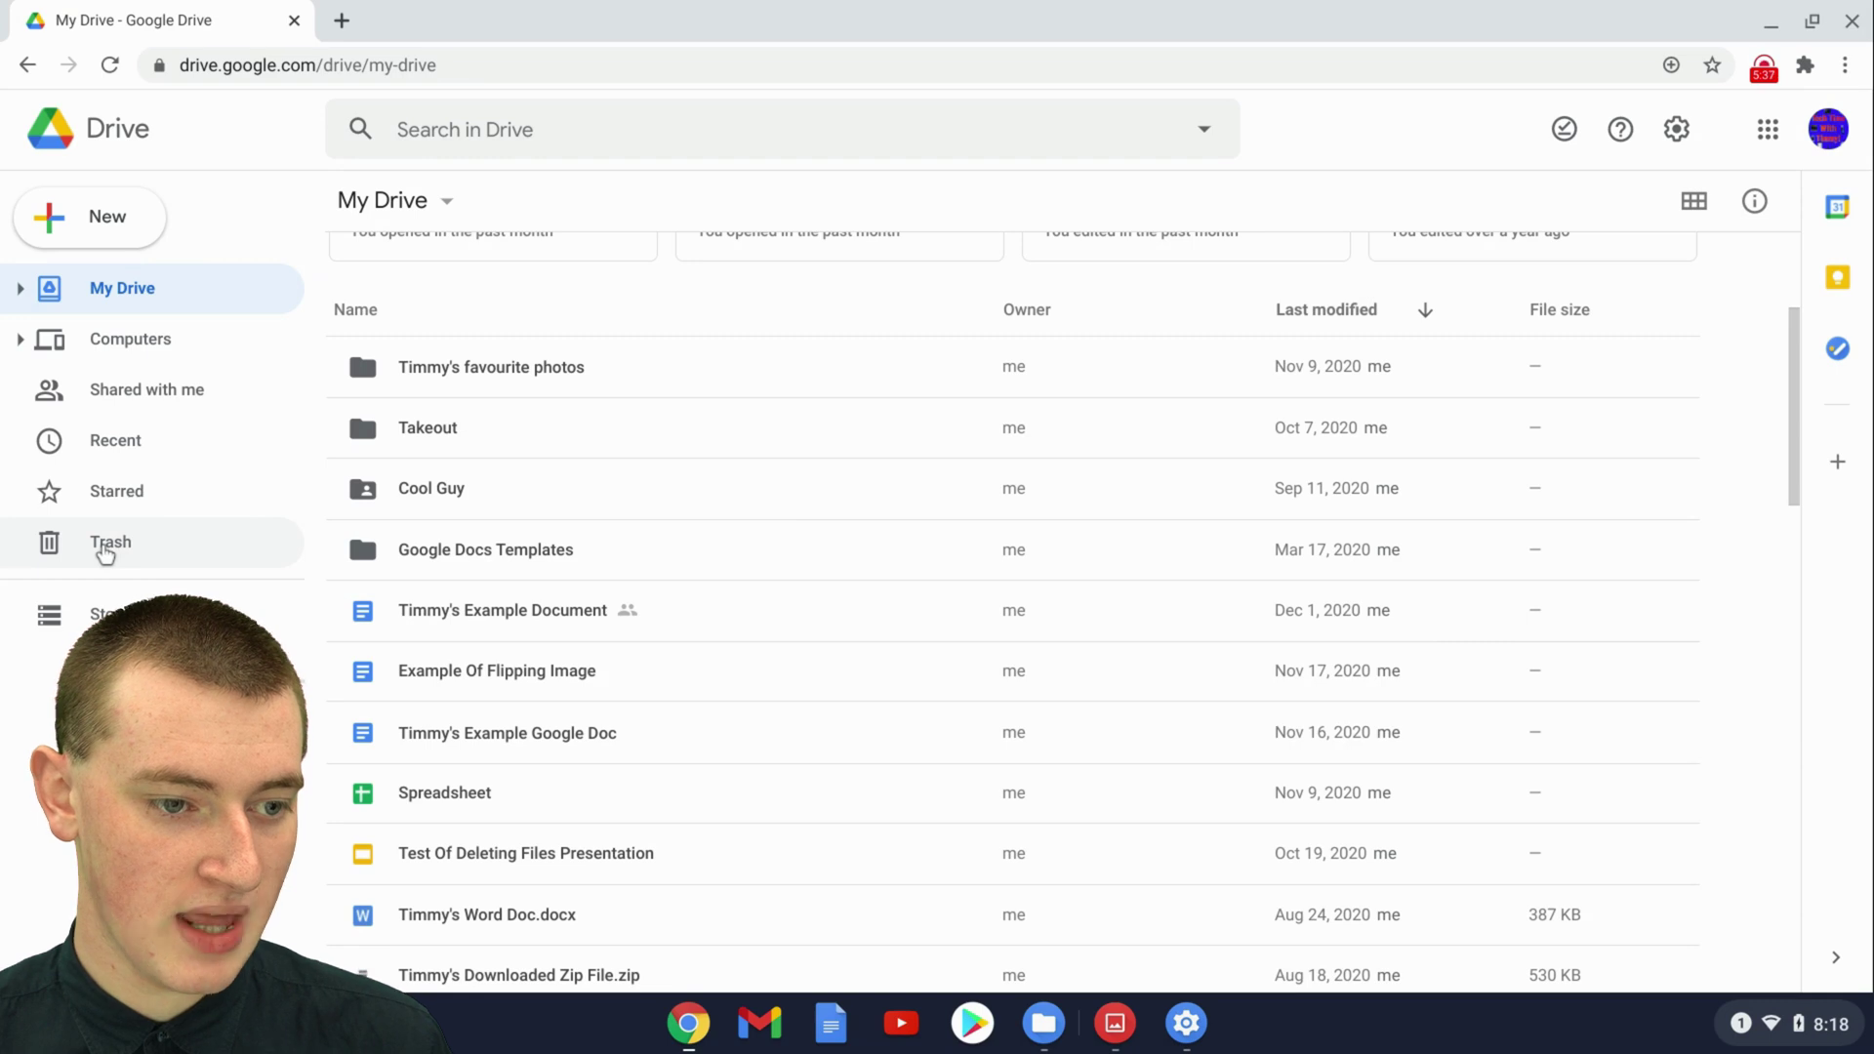
# View the Trash to check Penguin.png and the Coming Soon image are listed.
pyautogui.click(105, 547)
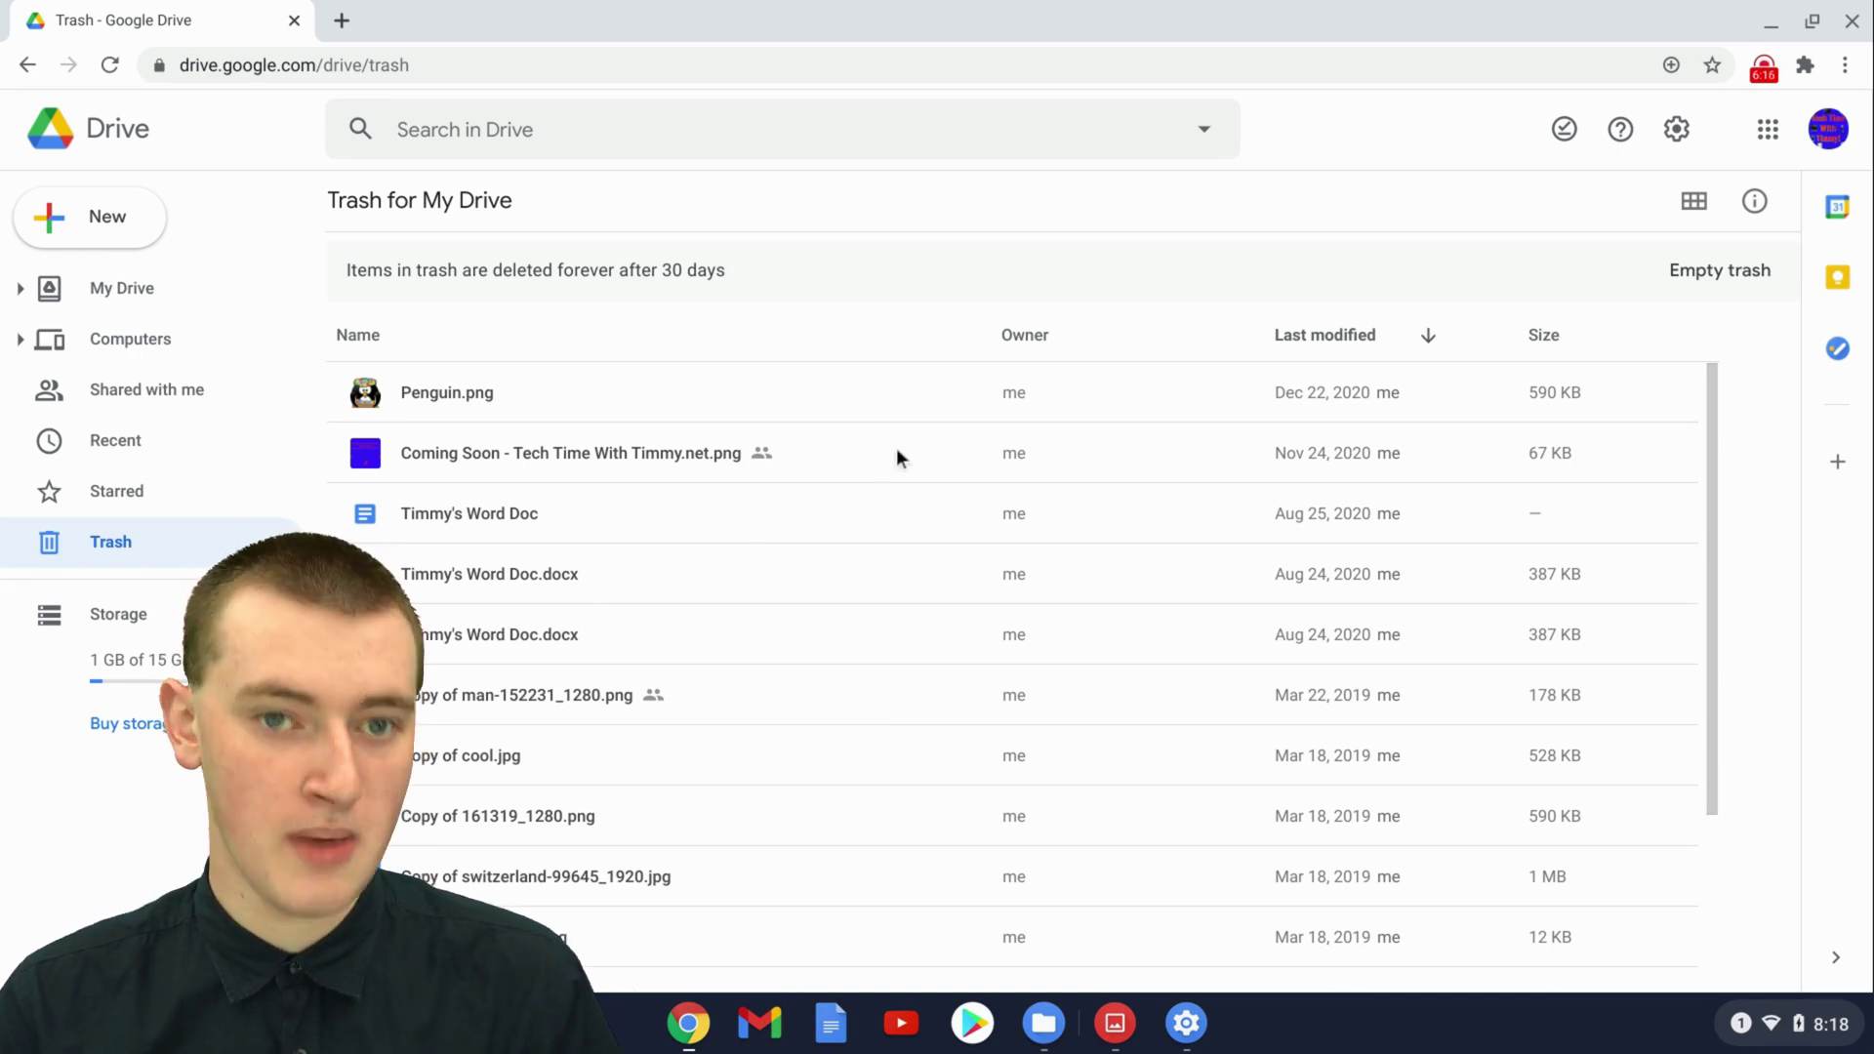
pyautogui.scroll(-3, 917, 532)
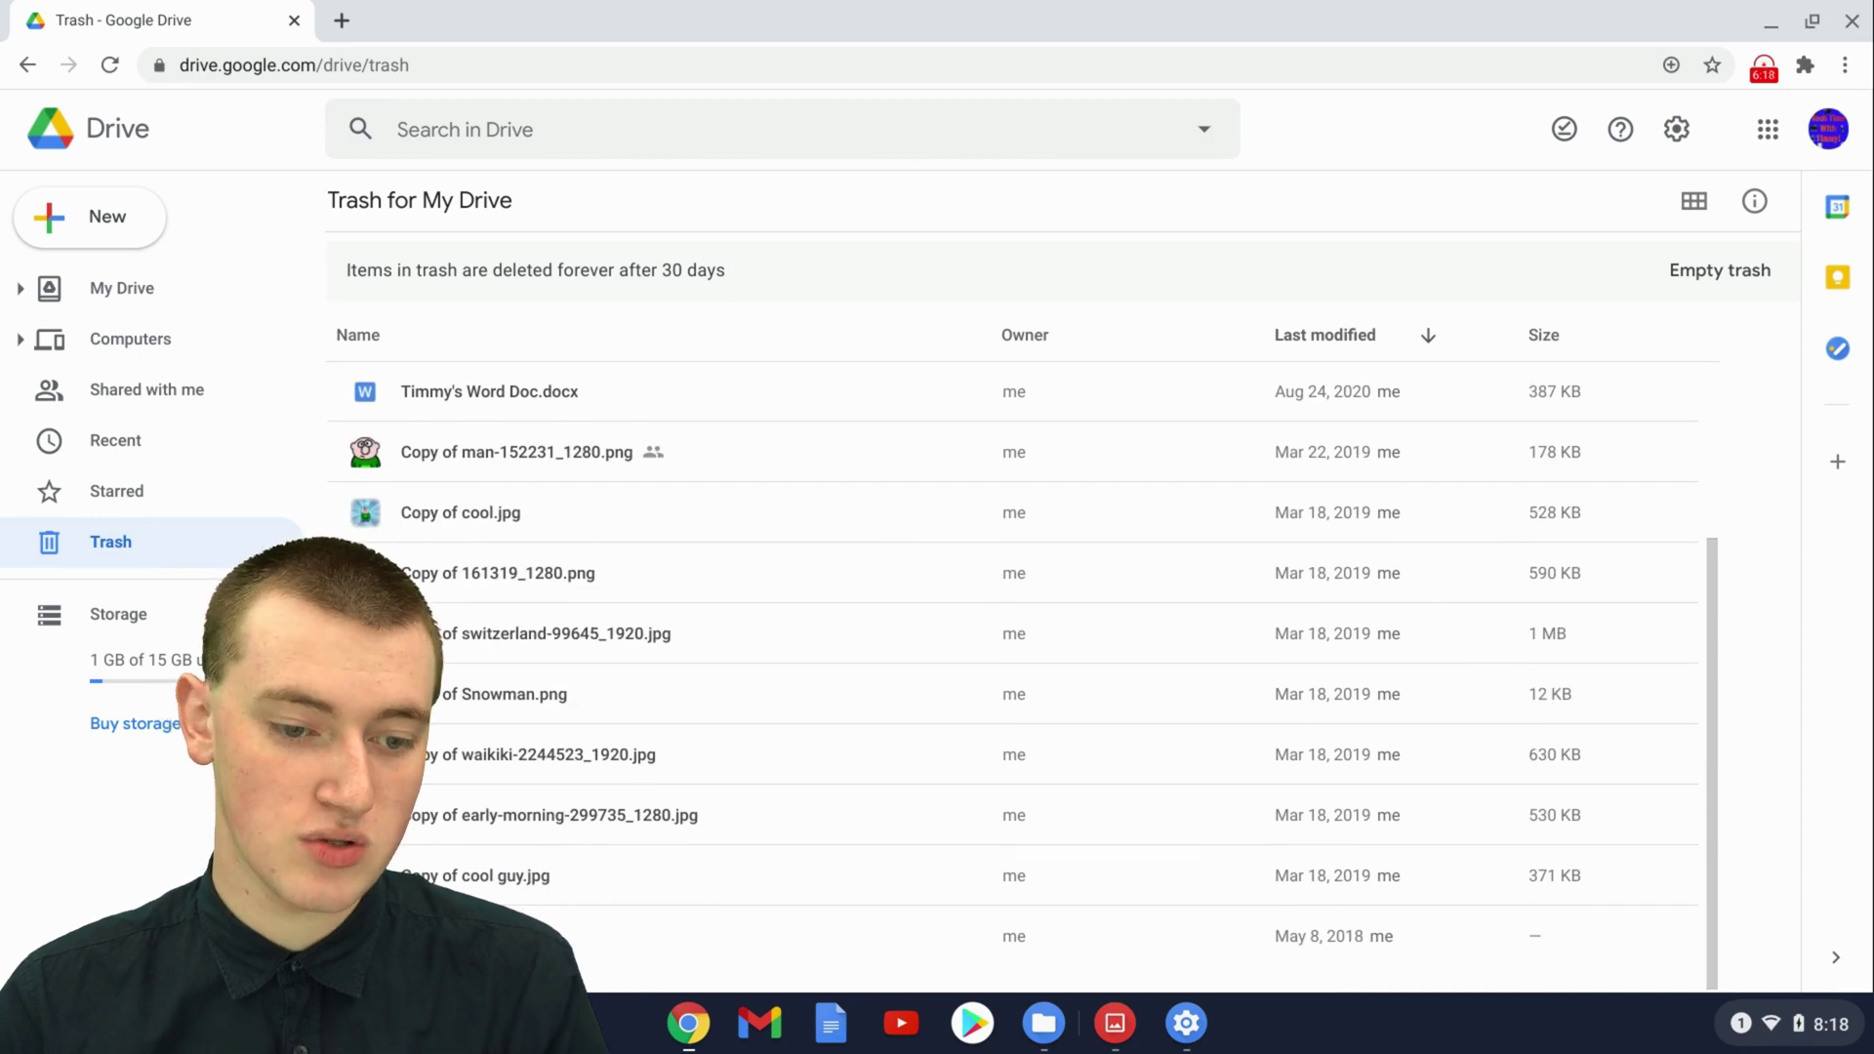
pyautogui.scroll(3, 879, 654)
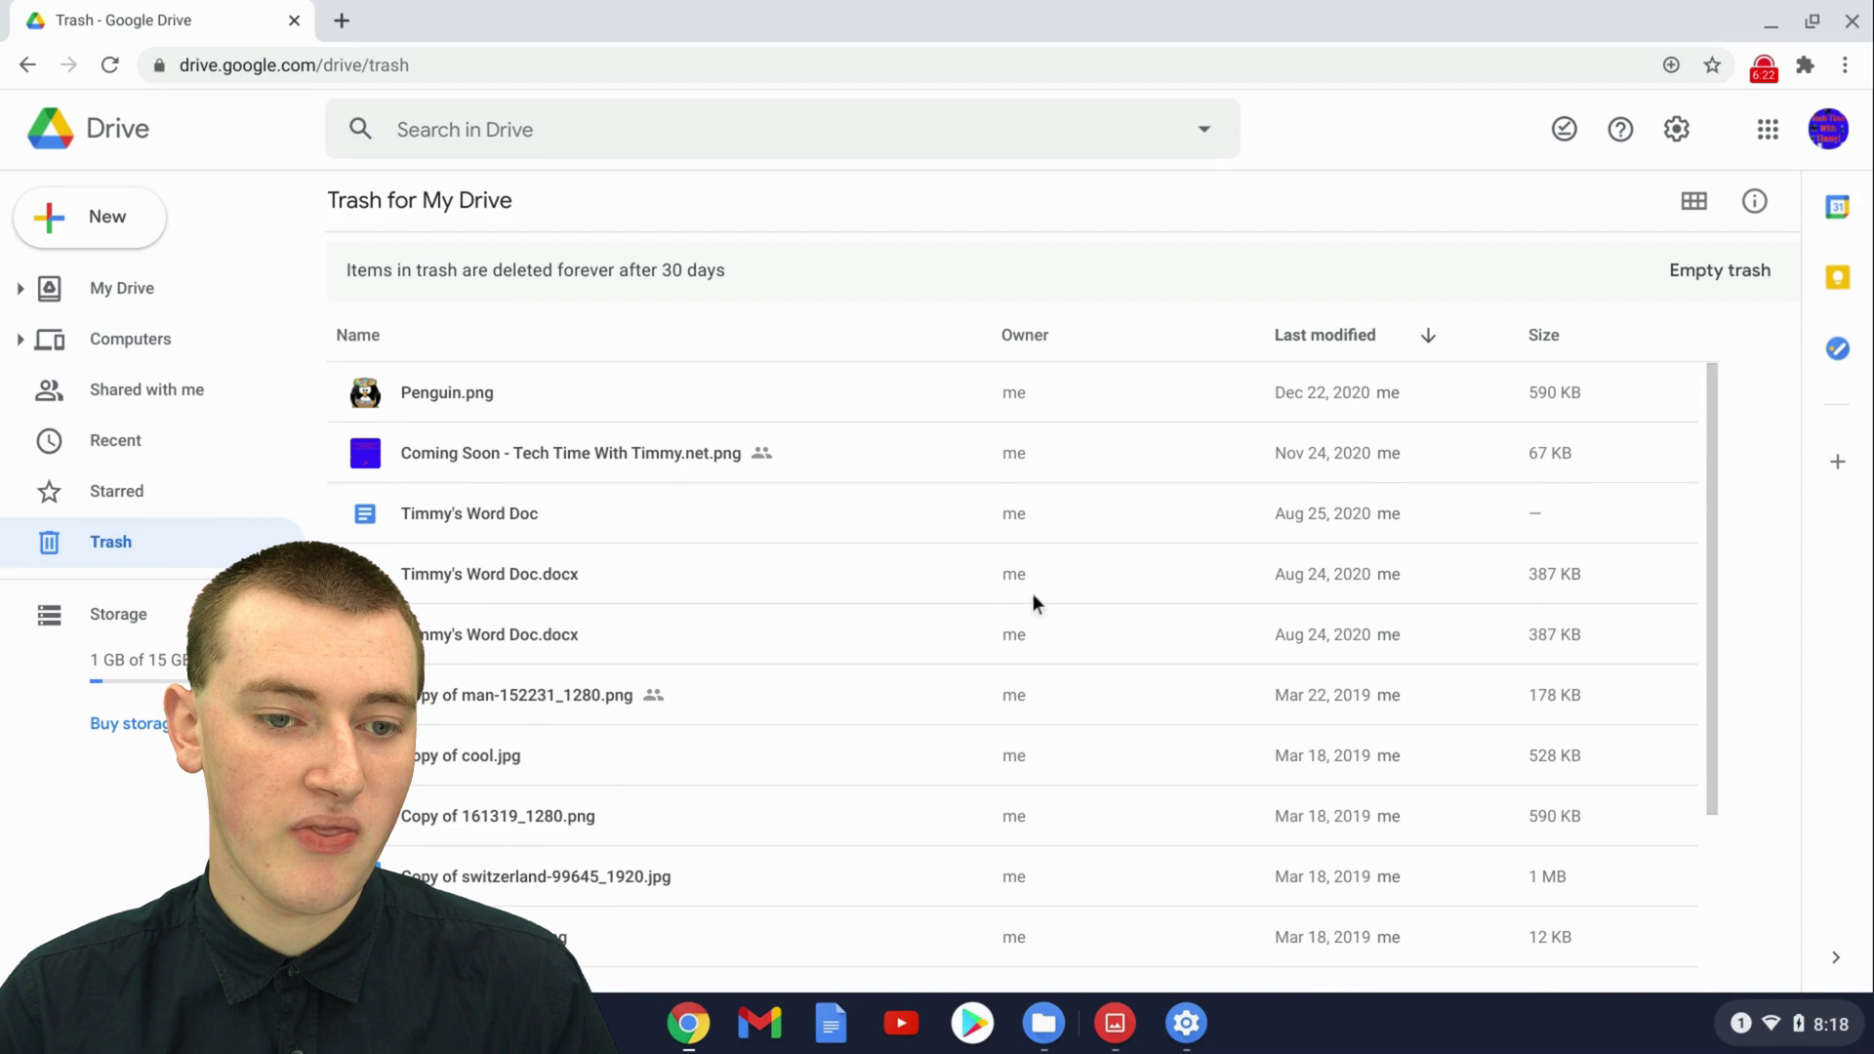
# Permanently delete Penguin.png from the Trash.
pyautogui.click(661, 393)
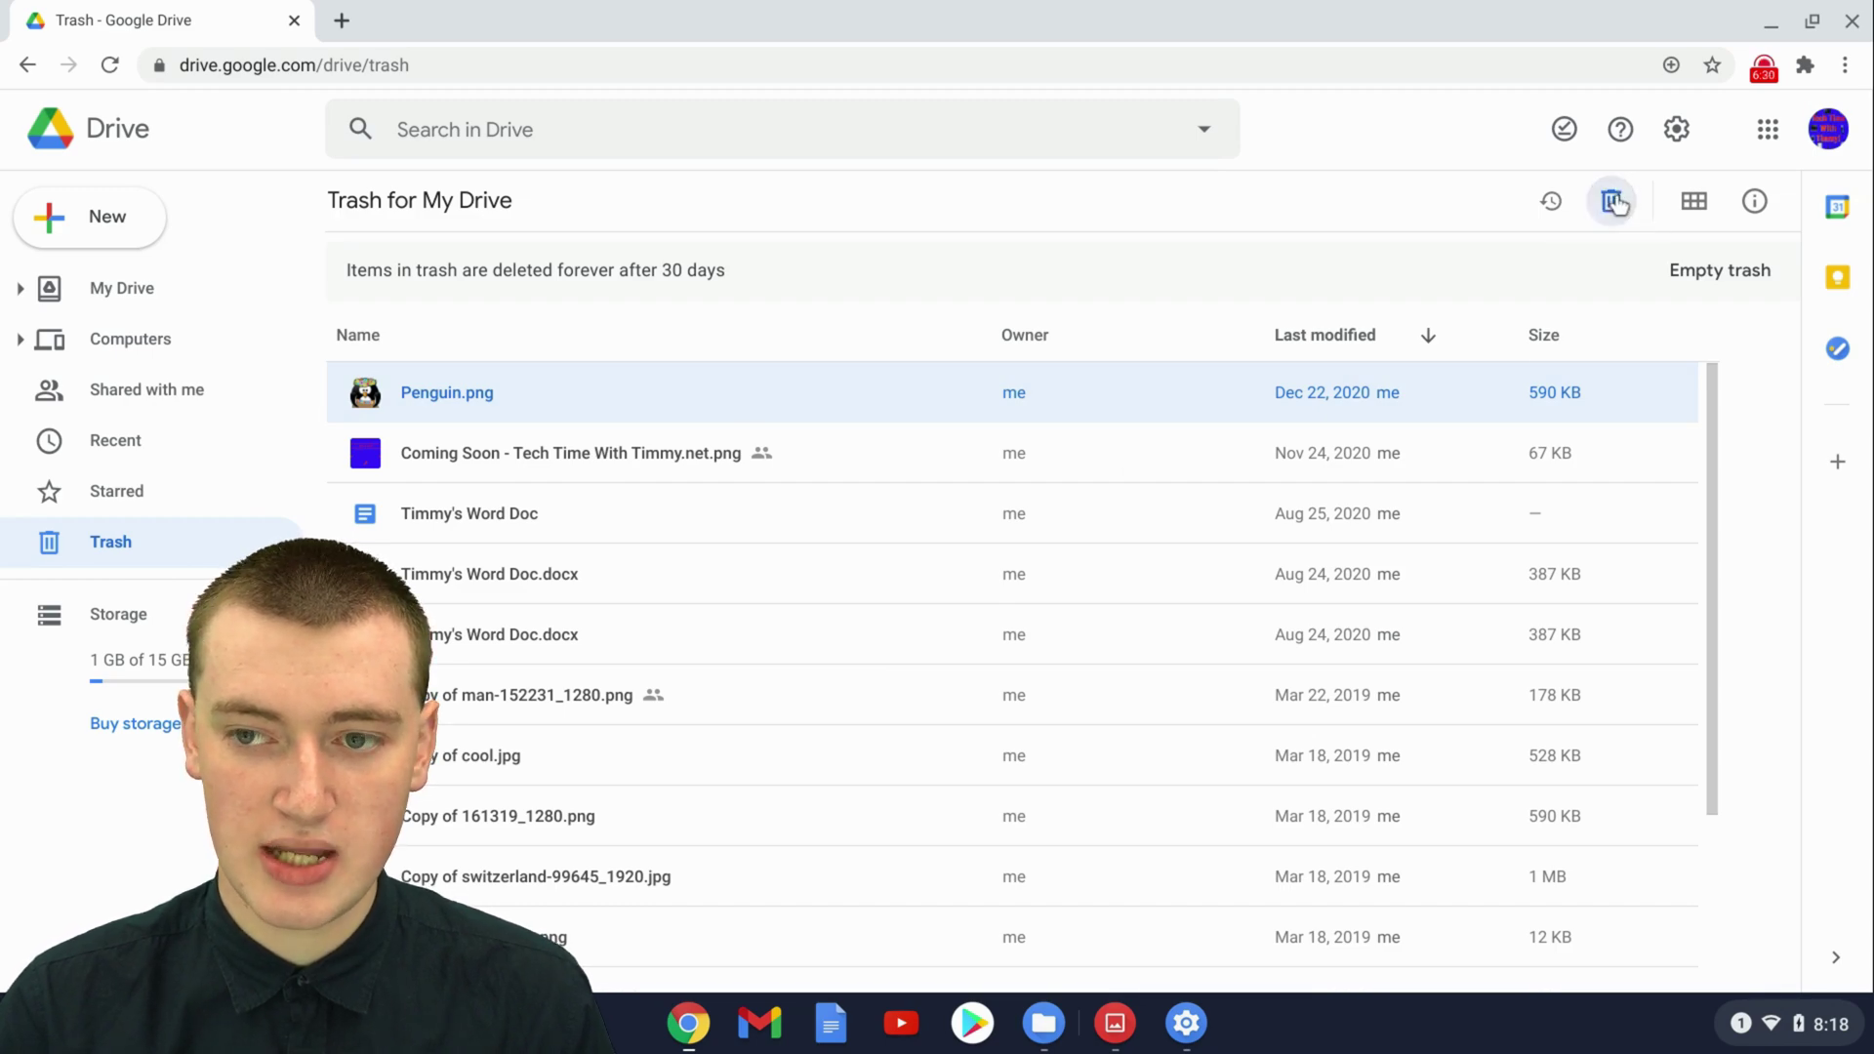
pyautogui.click(1615, 204)
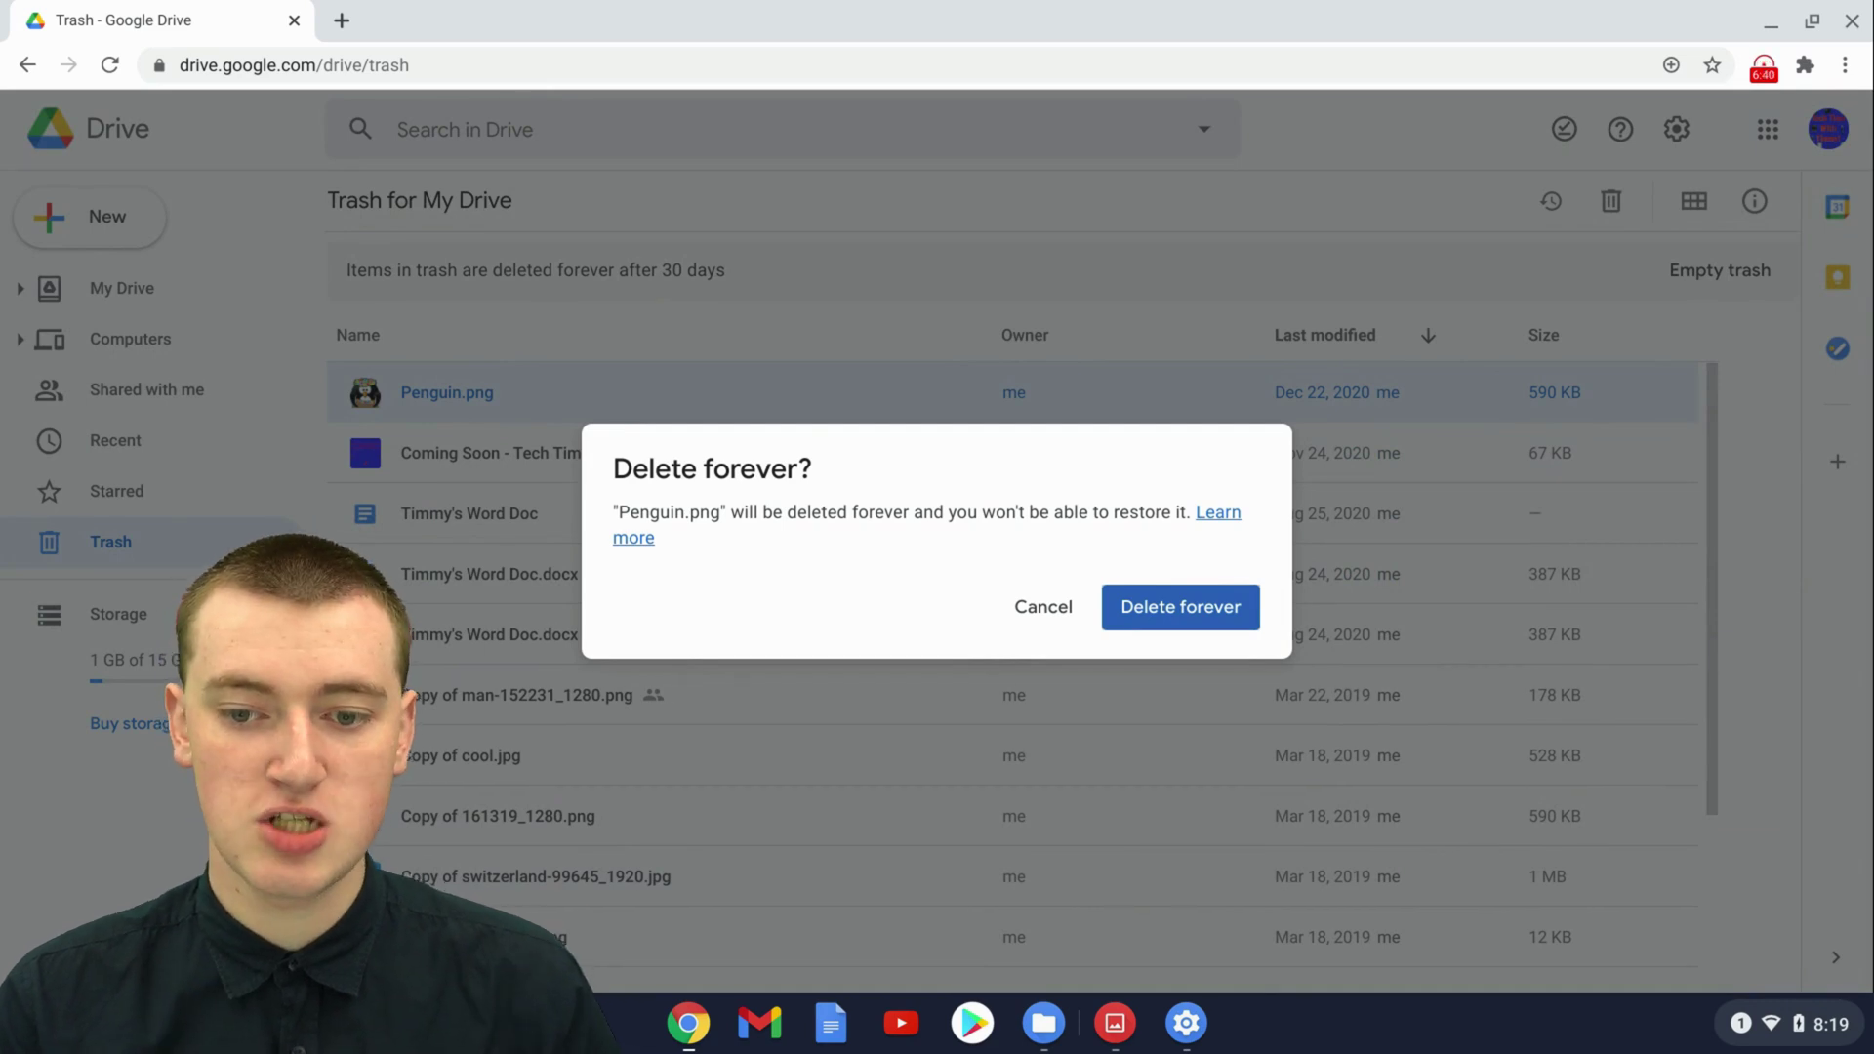
pyautogui.click(1184, 610)
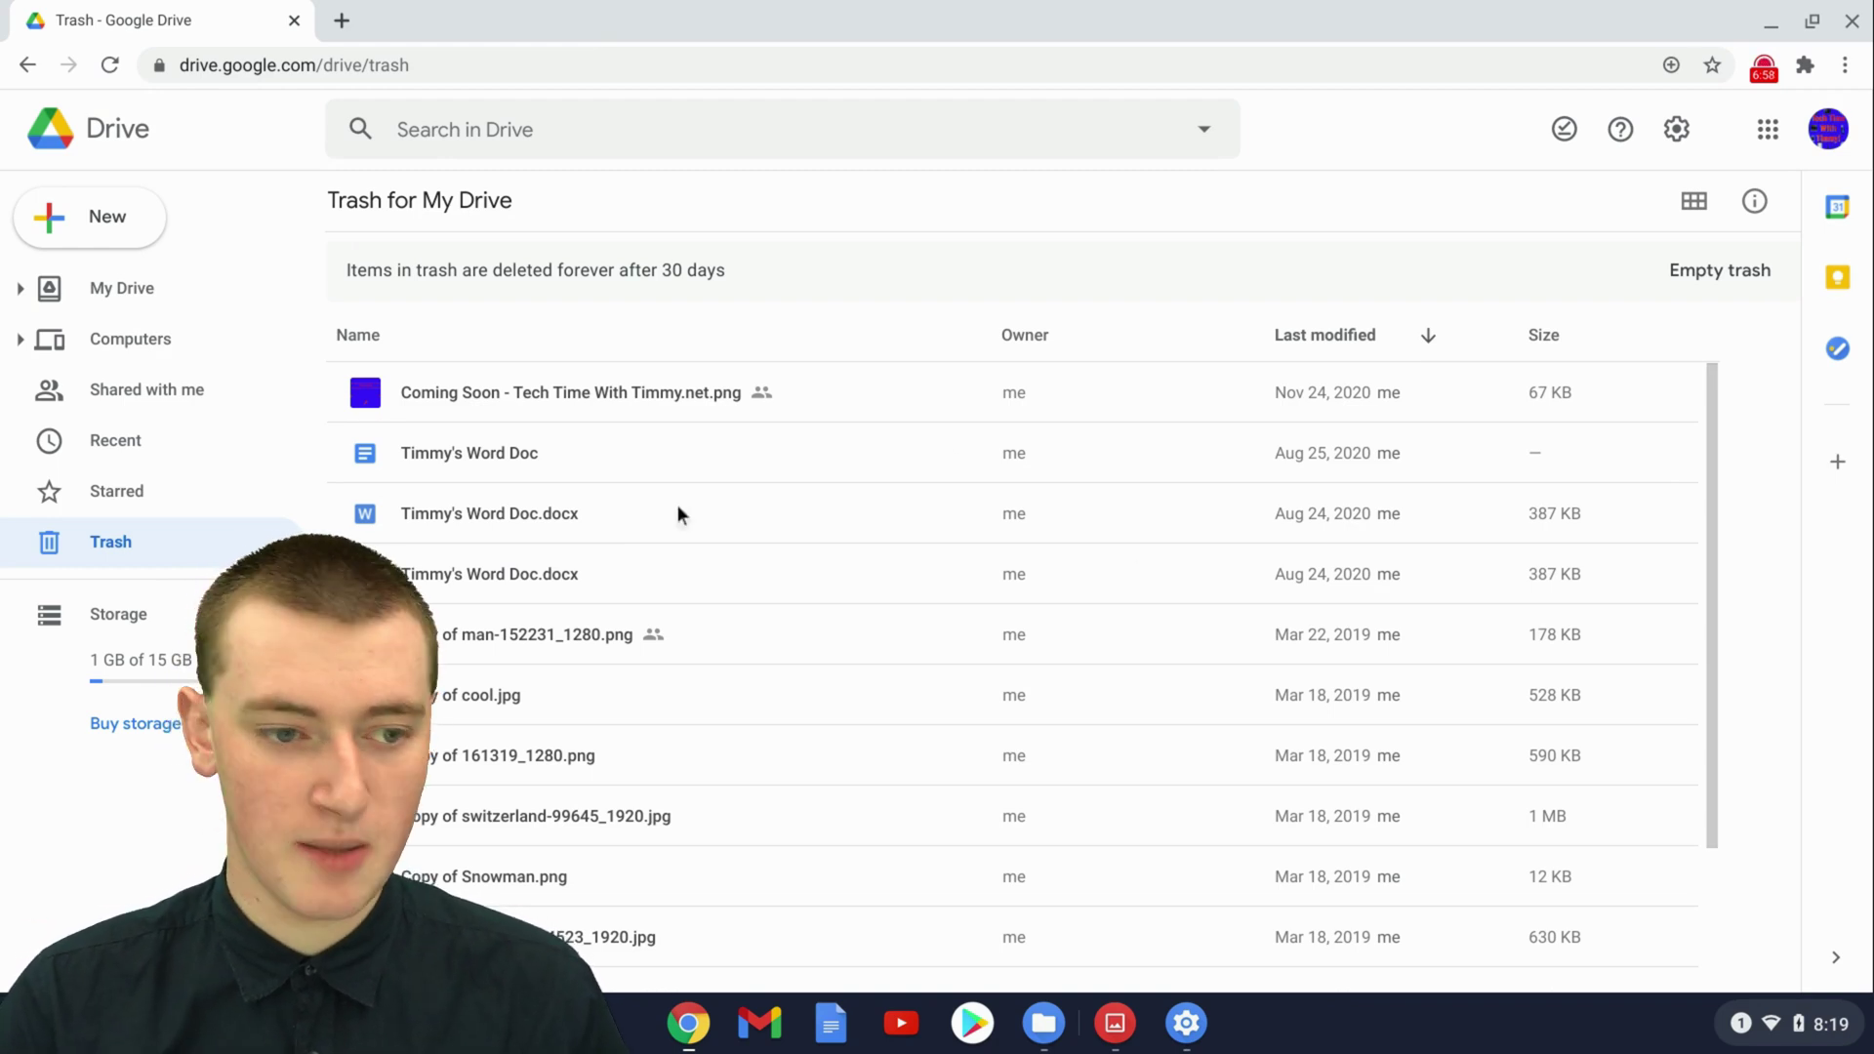
# Permanently delete every remaining item in the Trash.
pyautogui.click(1760, 278)
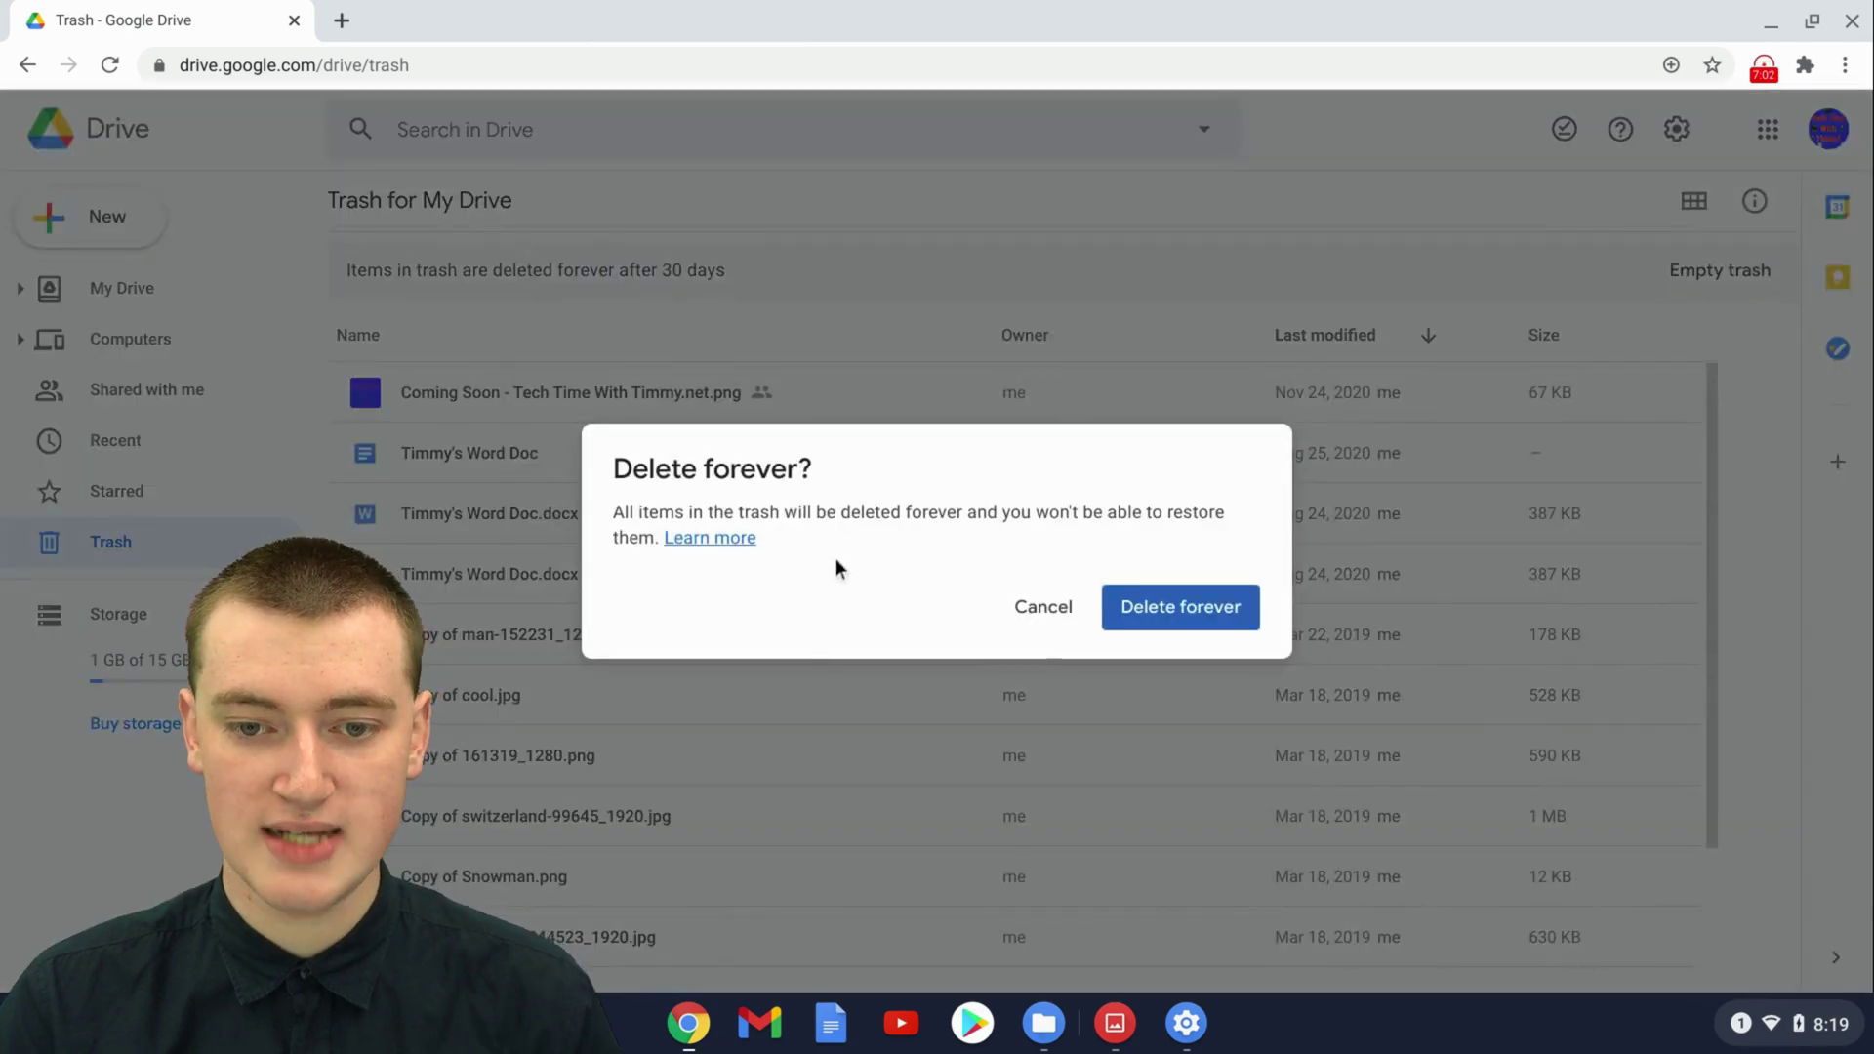
pyautogui.click(1198, 617)
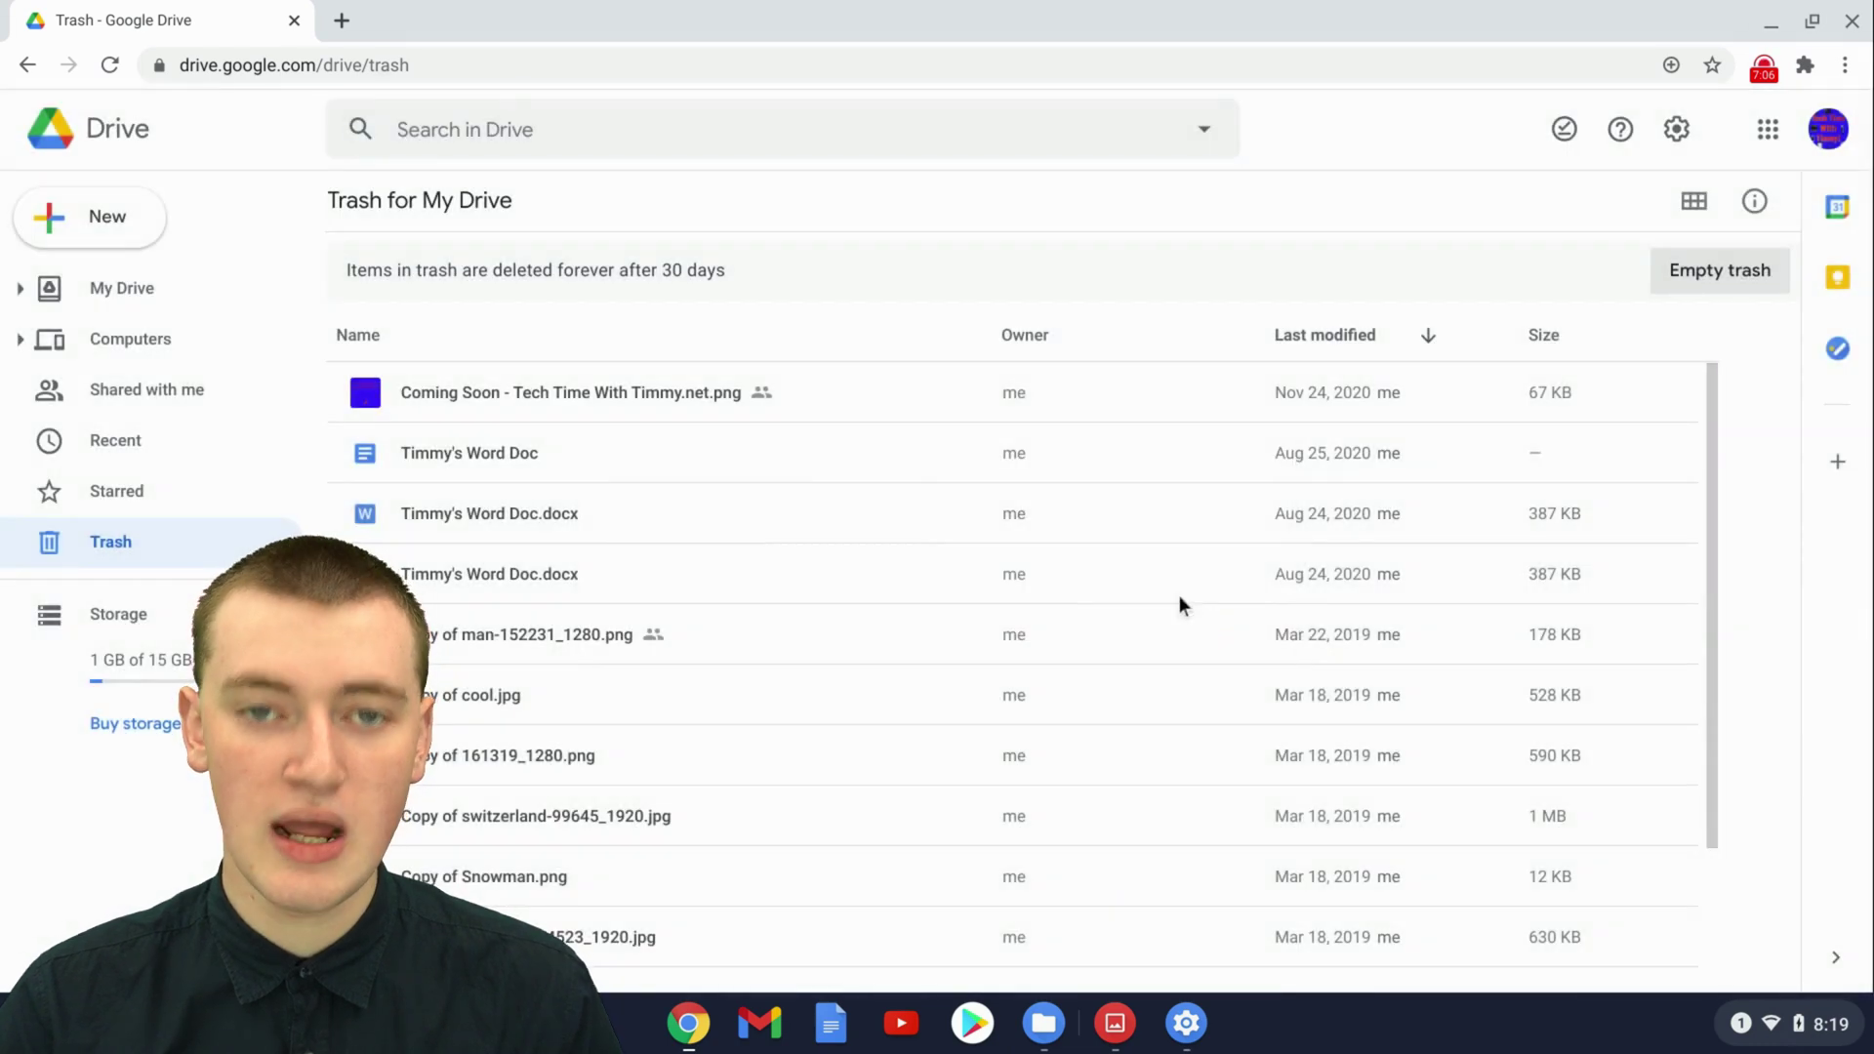